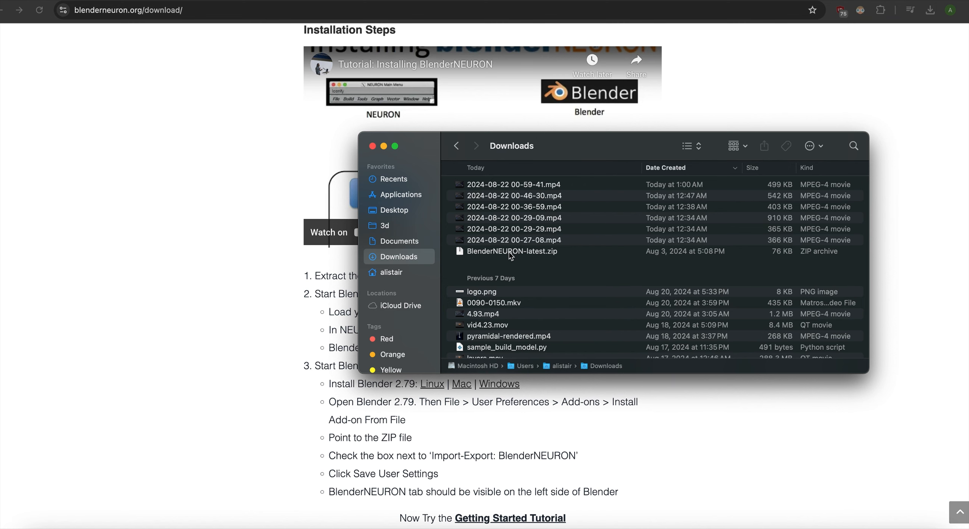
- Extract BlenderNEURON-latest.zip in the Downloads folder and return to the web page's instructions for starting BlenderNEURON for NEURON
left_click(511, 254)
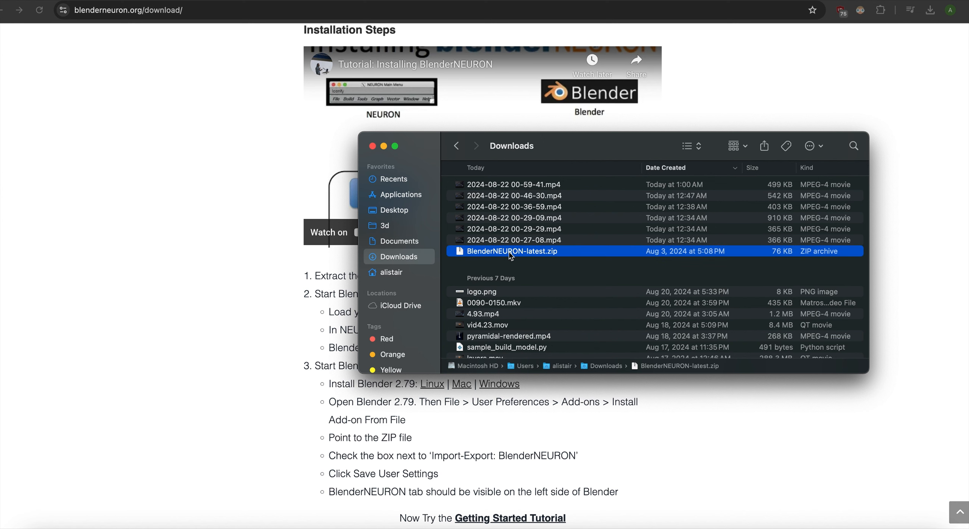
double_click(511, 252)
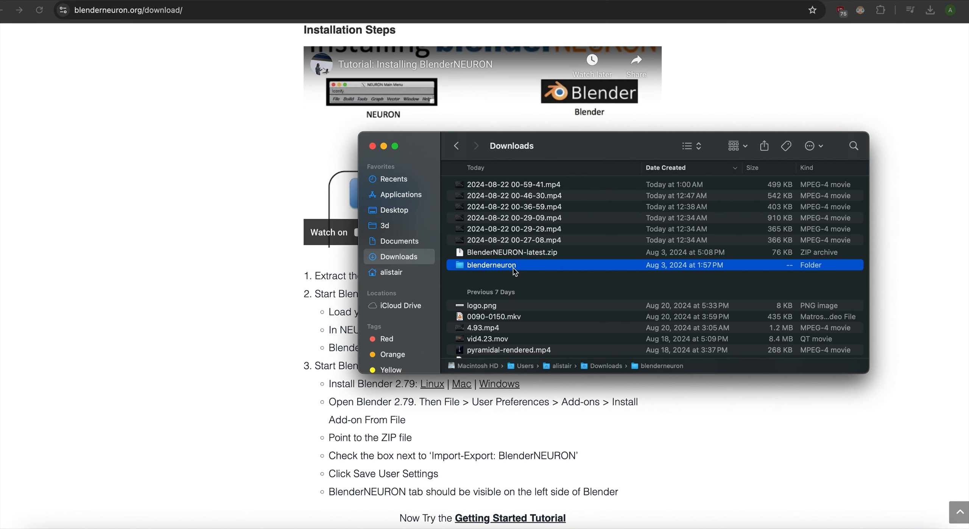
left_click(291, 324)
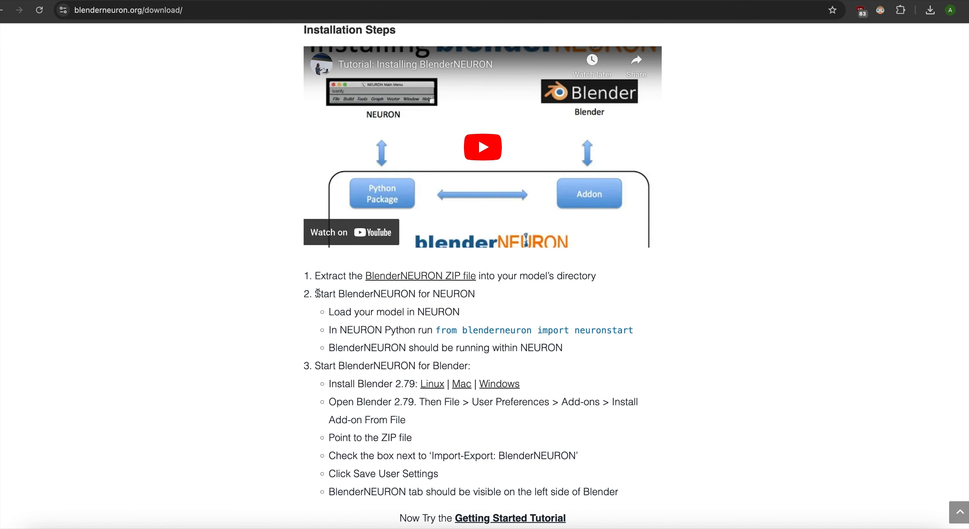
left_click_drag(317, 294, 474, 292)
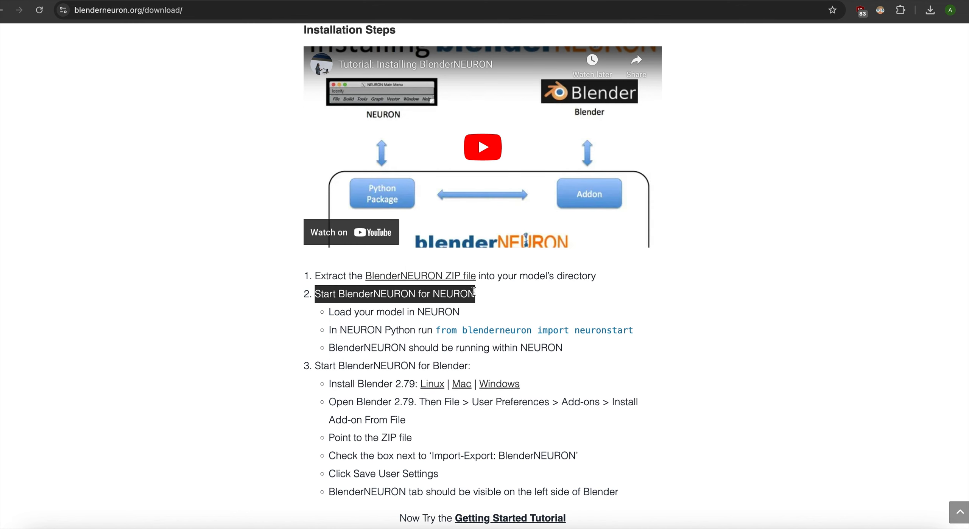
left_click(454, 294)
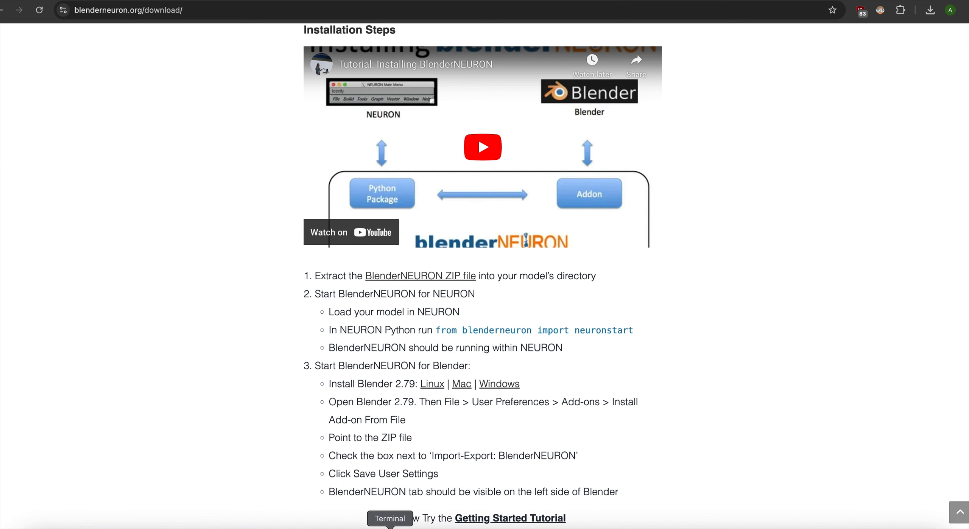
- Switch to Terminal, change to the downloads directory and start Python
left_click(390, 527)
type("cd downloads")
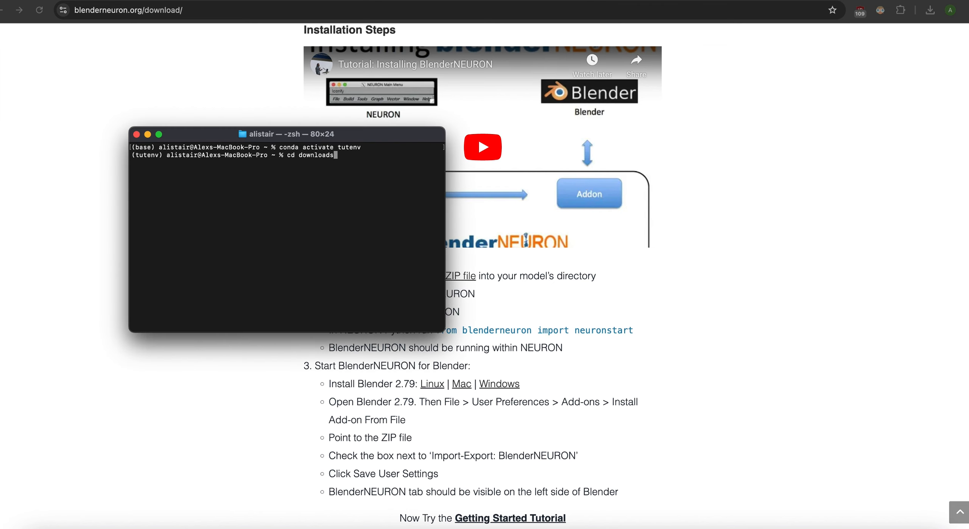
key("Return")
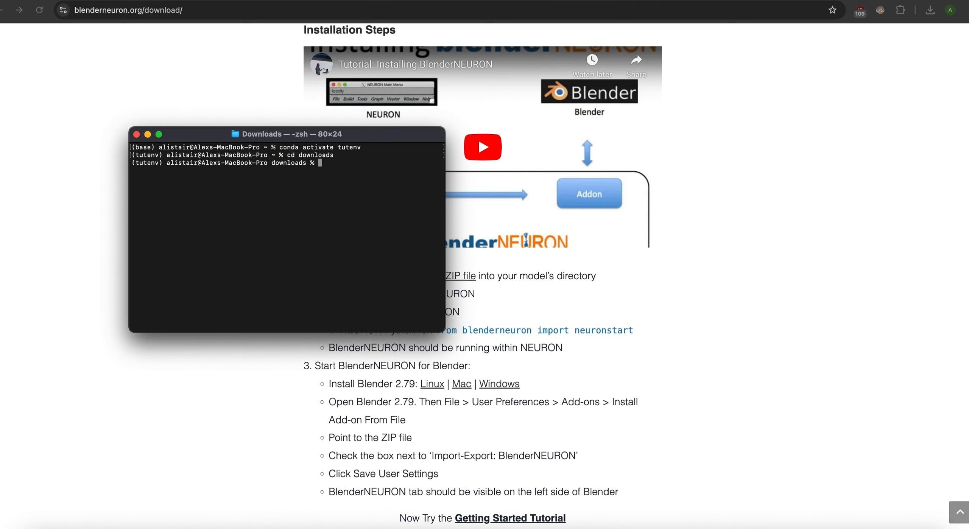
type("python")
key("Return")
- Import h and gui from neuron and move the NEURON Main Menu window fully into view
type("from ")
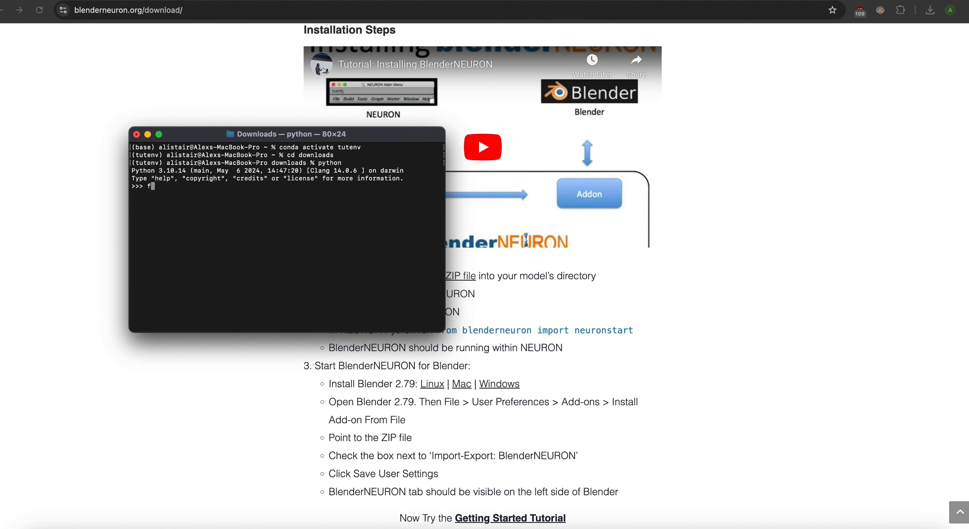
type("neuron import h, gui")
key("Return")
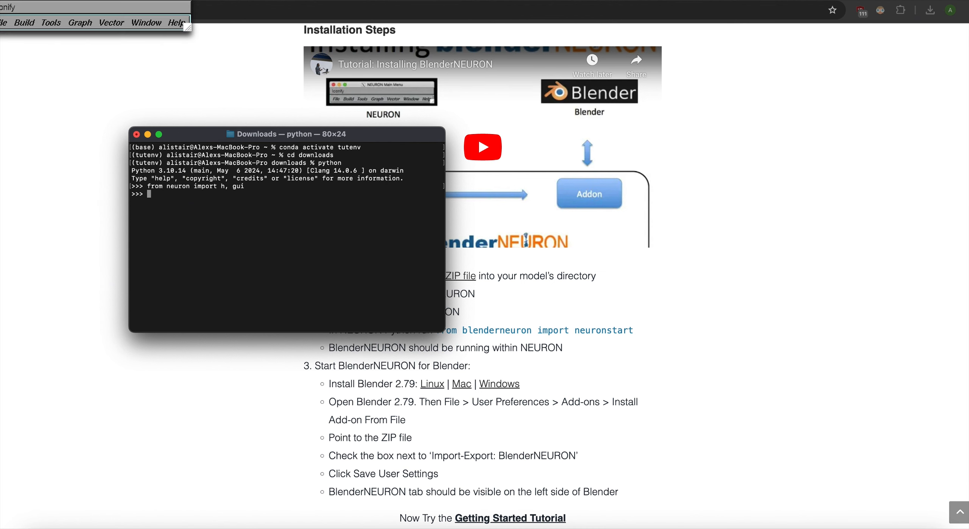
left_click(134, 3)
left_click_drag(134, 3, 149, 19)
- Load SampleCell.hoc with h.load_file in the Python session and create the cell with cell1 = h.SampleCell()
left_click(264, 249)
type("h.load")
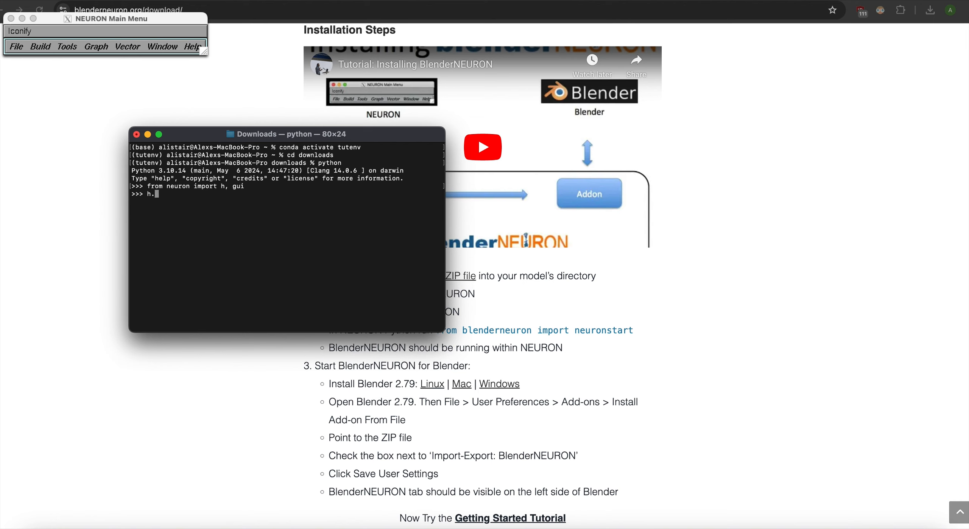
type("_file('SampleCell.hoc')")
key("Return")
type("cell1 = h.")
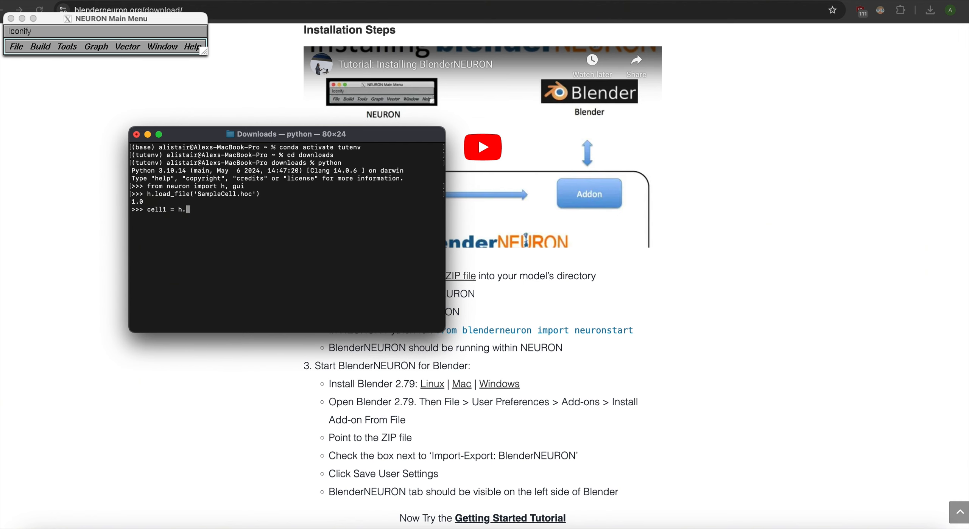
type("SampleCell()")
key("Return")
- Open a shape plot of the cell in NEURON and move its window clear of the main menu
left_click(105, 48)
left_click(104, 48)
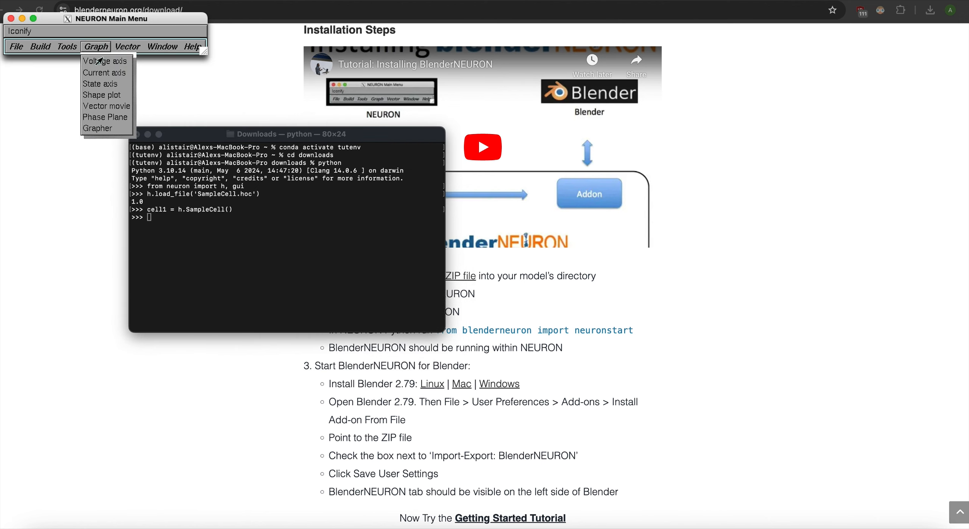
left_click(100, 101)
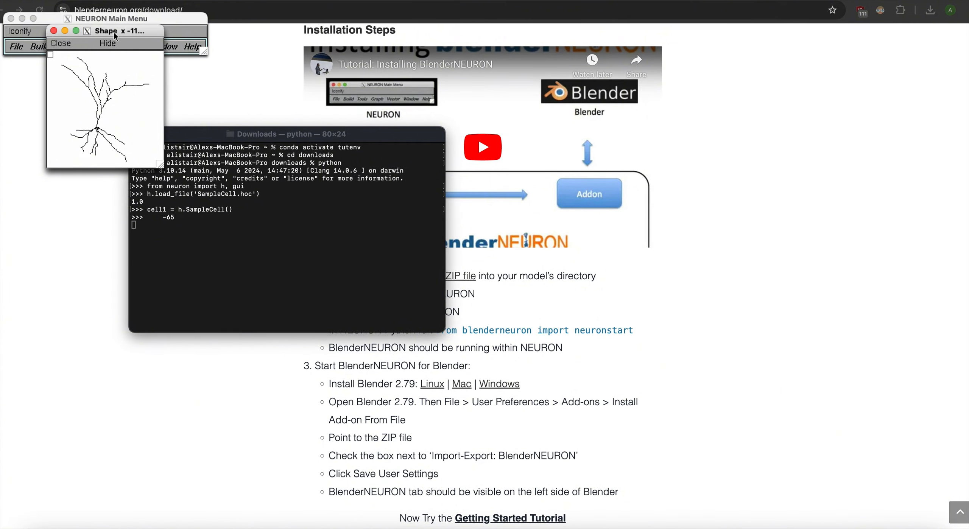
left_click_drag(117, 32, 77, 118)
- Start BlenderNEURON in the Python session by running from blenderneuron import neuronstart
left_click(236, 231)
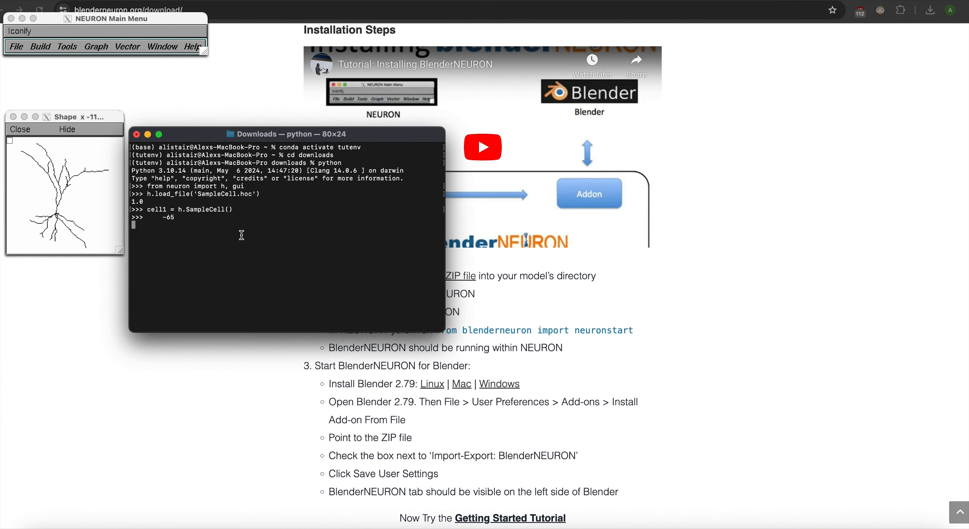
key("Return")
type("from blenderneuron import neuronsta")
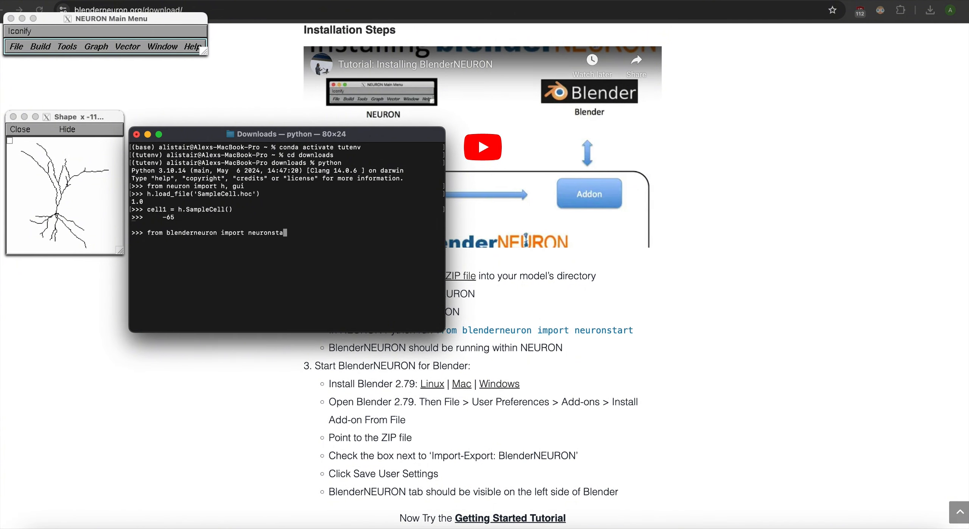
type("rt")
key("Return")
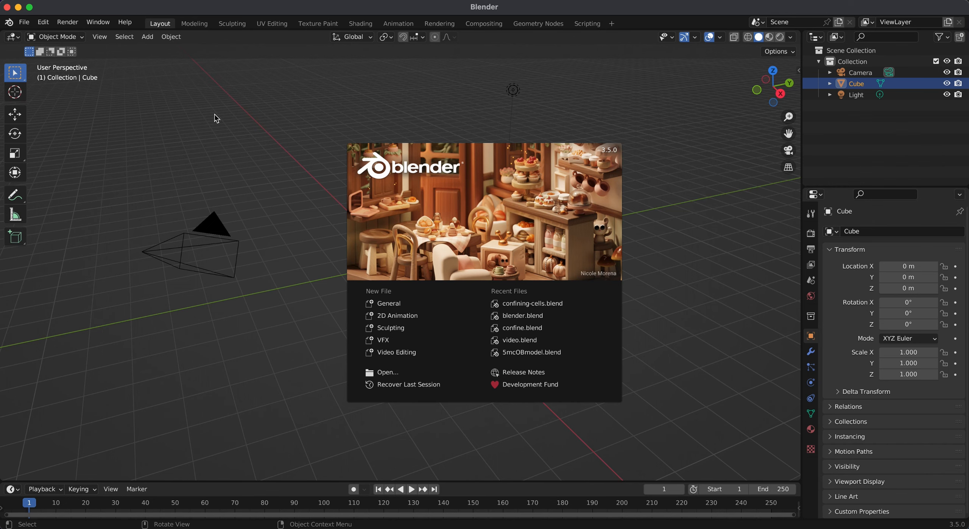
- In Blender, dismiss the splash screen and install the add-on from BlenderNEURON-latest.zip in the Downloads folder through the preferences
left_click(173, 107)
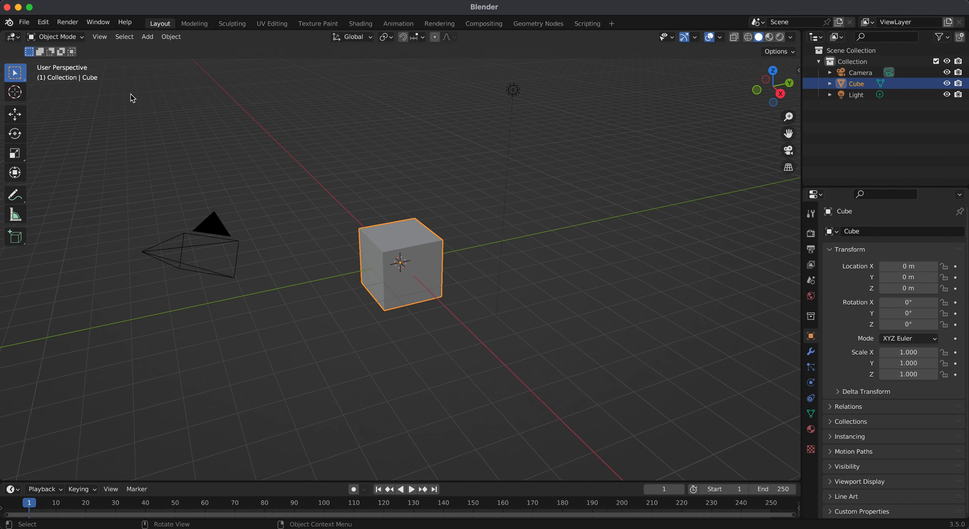
left_click(43, 22)
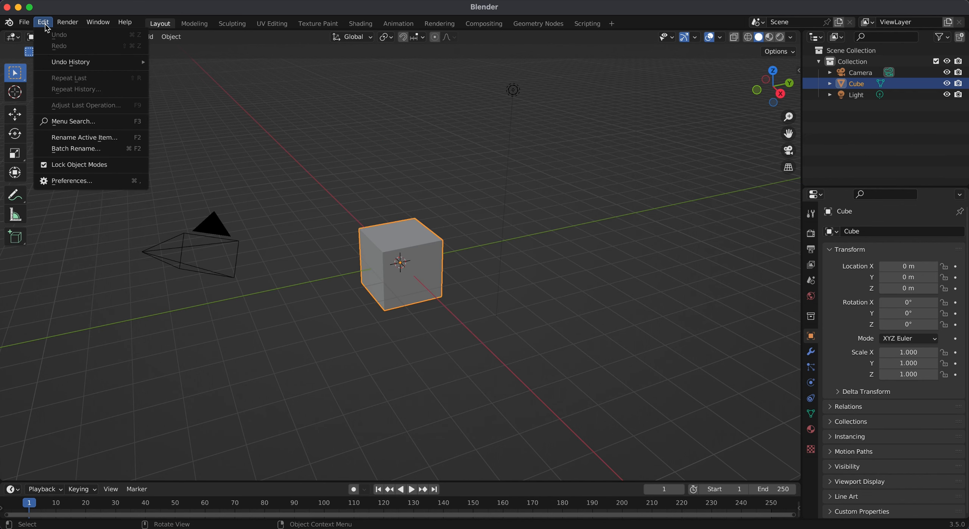
left_click(72, 181)
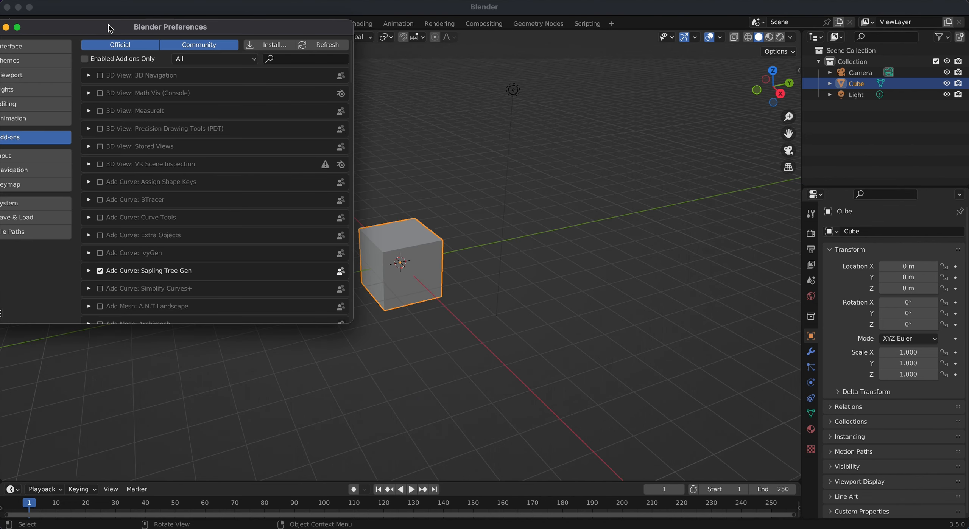
left_click_drag(112, 31, 152, 34)
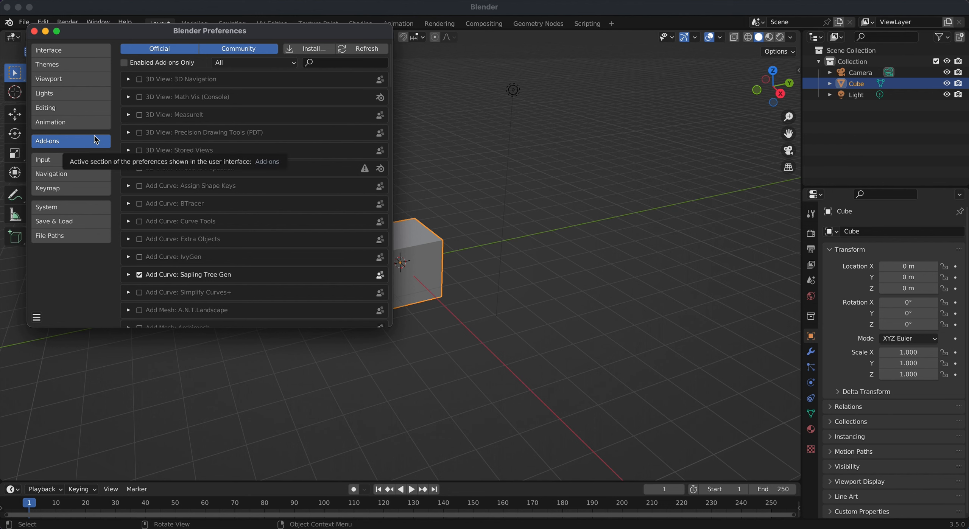
left_click(310, 52)
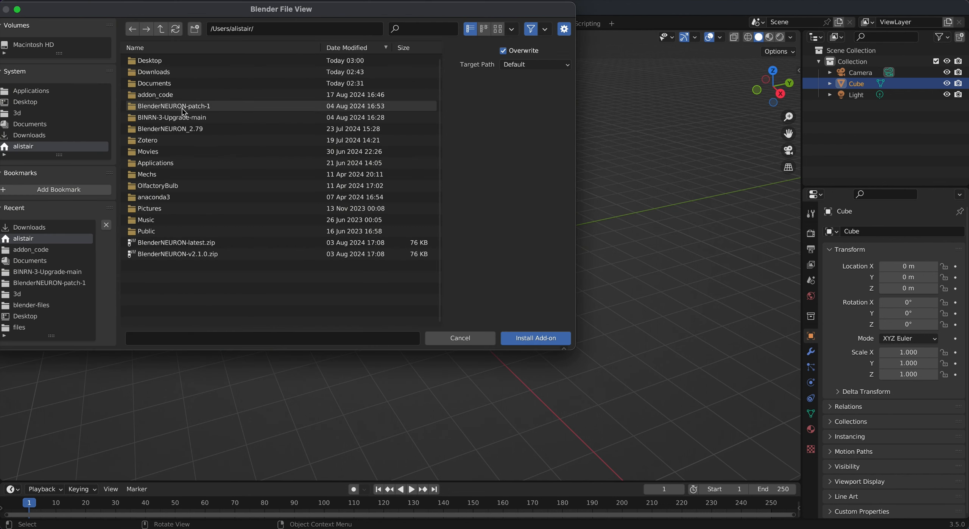
left_click(92, 136)
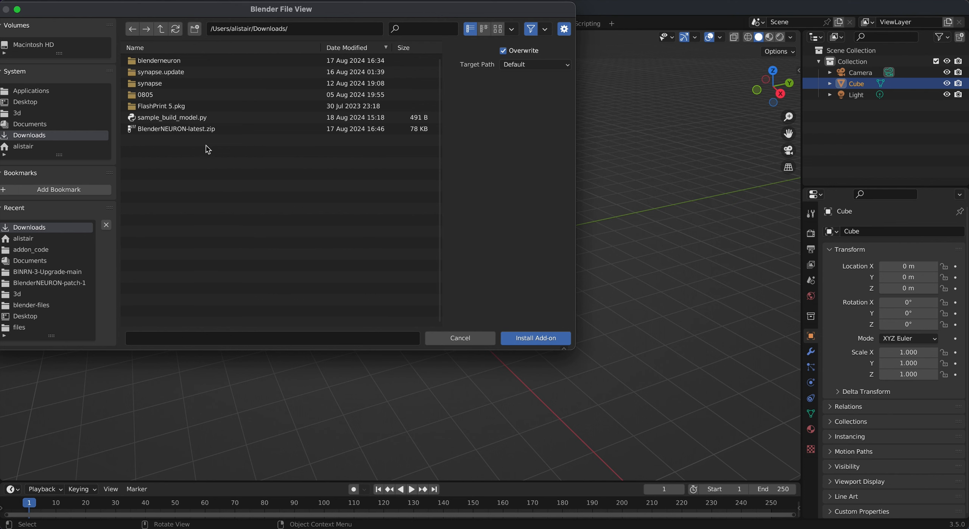
left_click(230, 133)
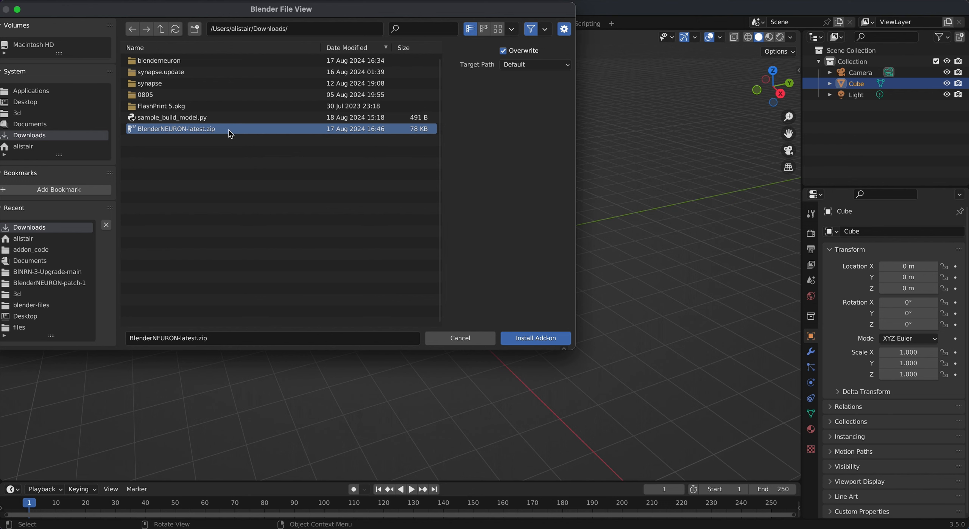
double_click(231, 134)
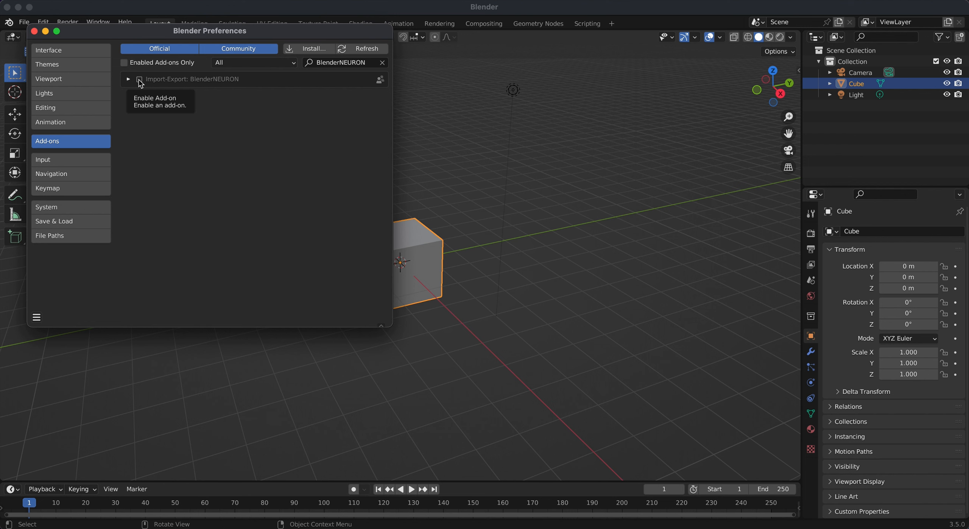
- Enable the Import-Export: BlenderNEURON add-on, expand its details and return to the 3D viewport
left_click(139, 80)
left_click(128, 79)
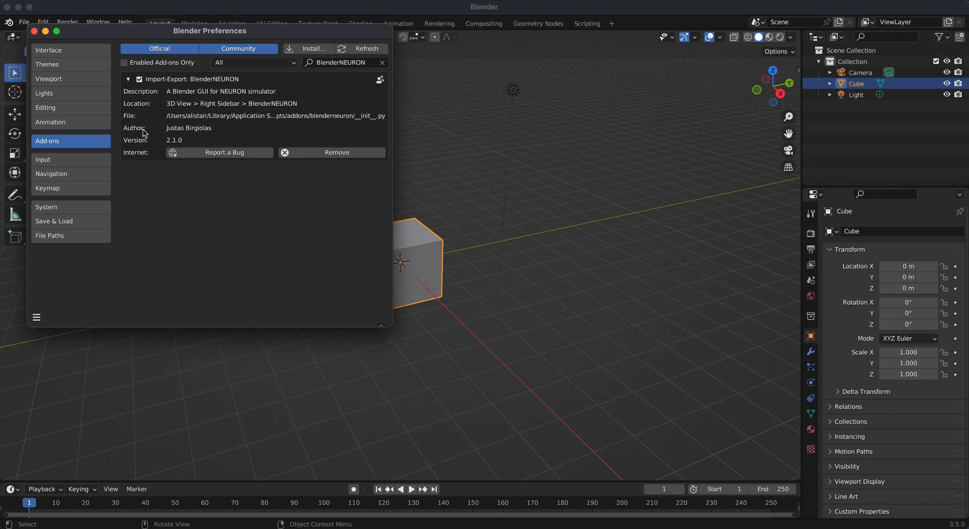
left_click(432, 374)
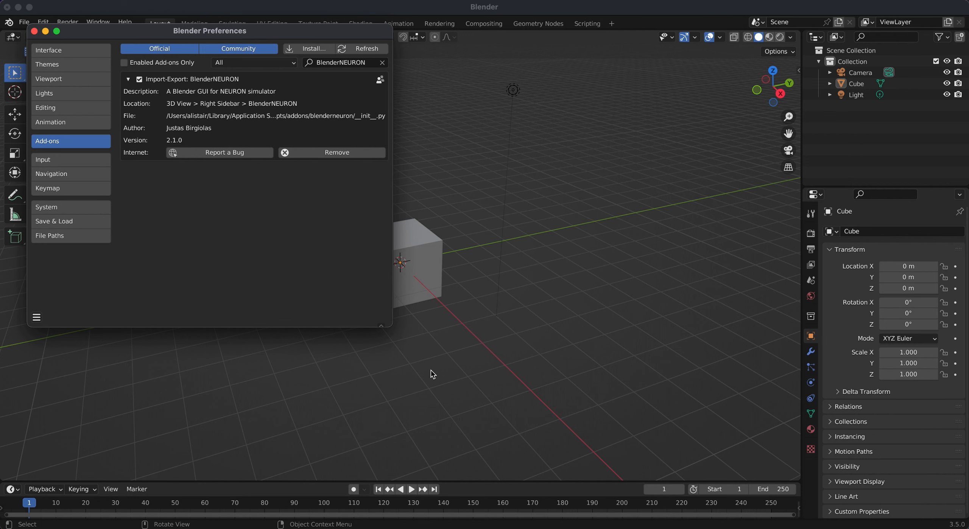
left_click(557, 154)
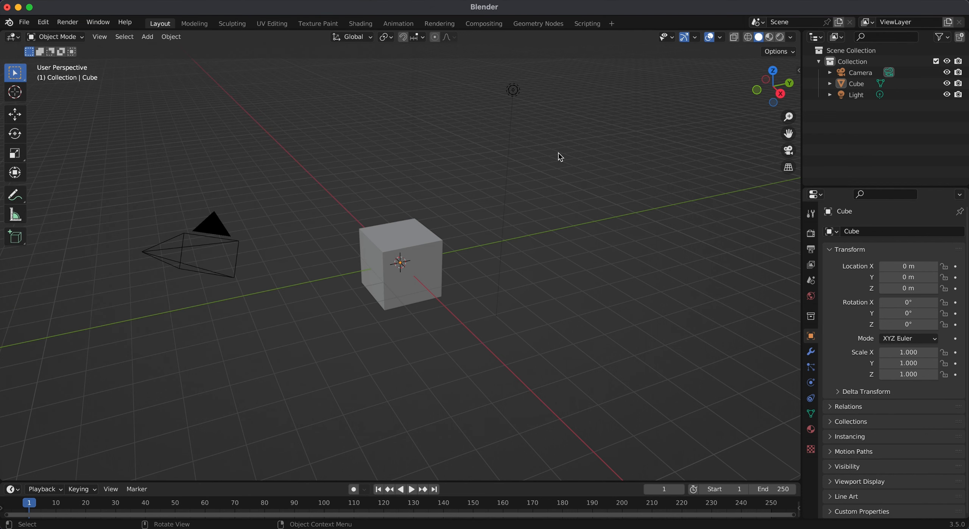
- Show the BlenderNEURON controls in the viewport sidebar and check the NEURON client and Blender server status
left_click(799, 72)
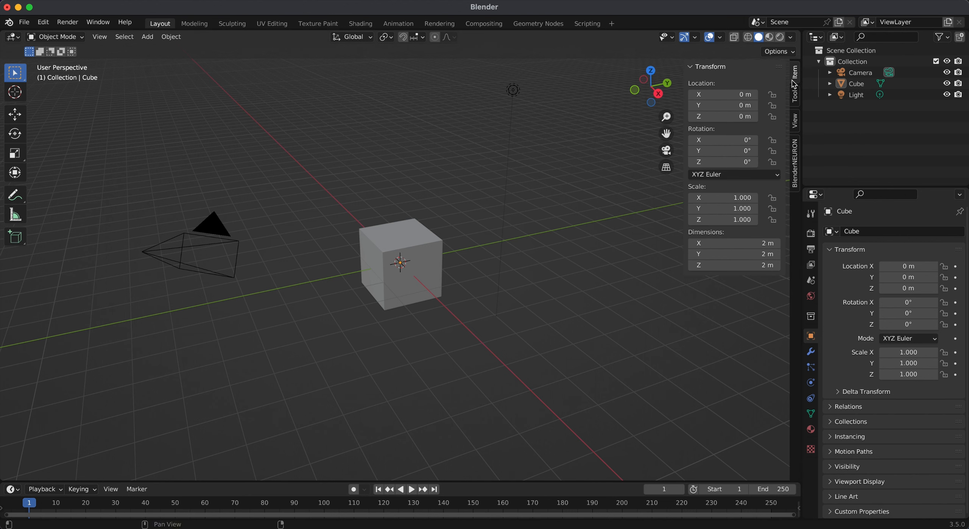
left_click(796, 159)
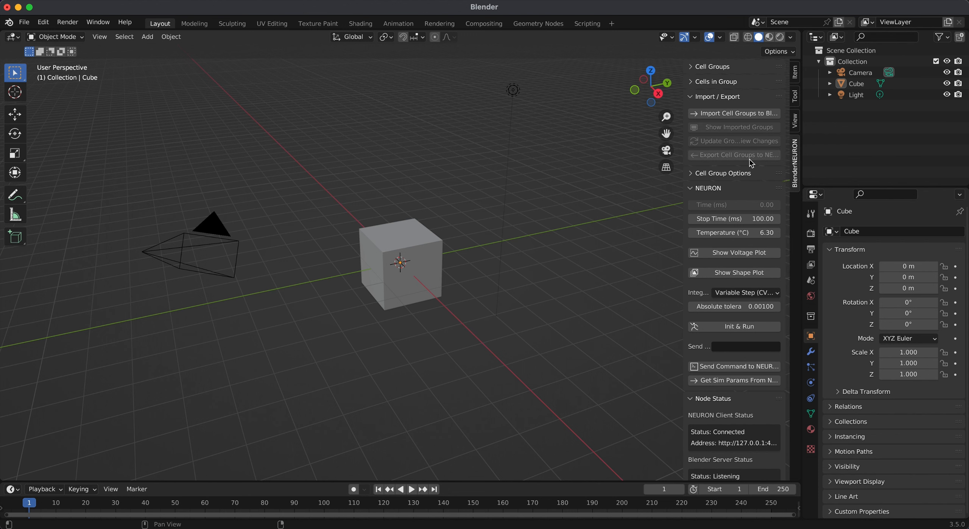
scroll(750, 159, "down", 3)
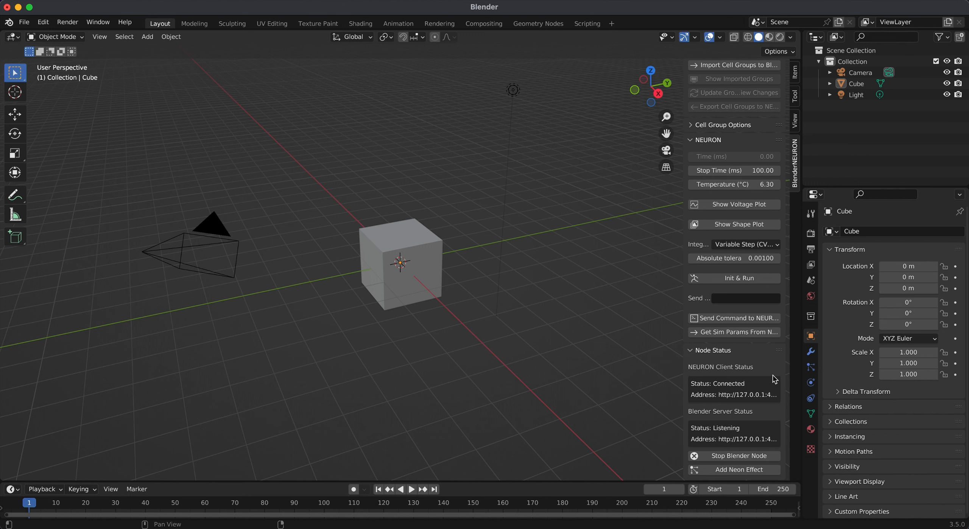
scroll(775, 379, "up", 3)
- Review the list of cells in the group and import the cell groups from NEURON into Blender
left_click(727, 83)
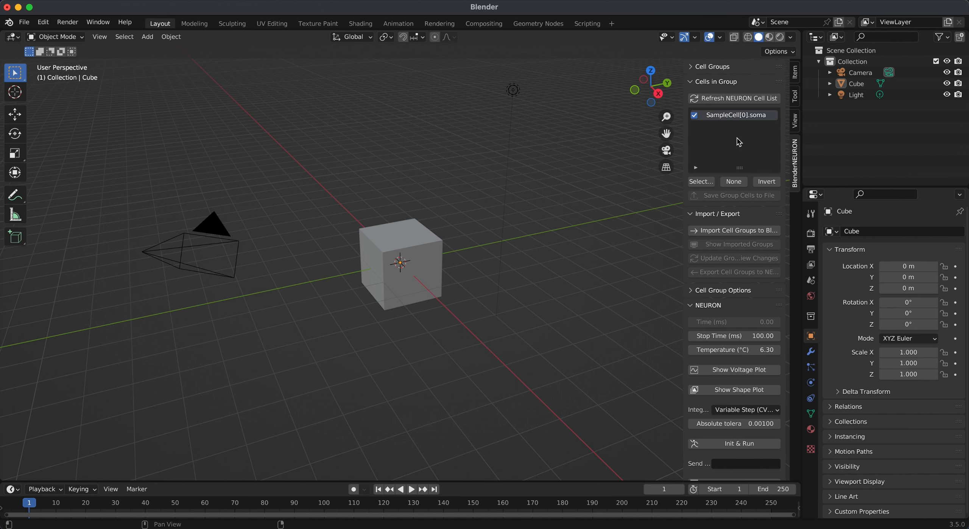
left_click(728, 85)
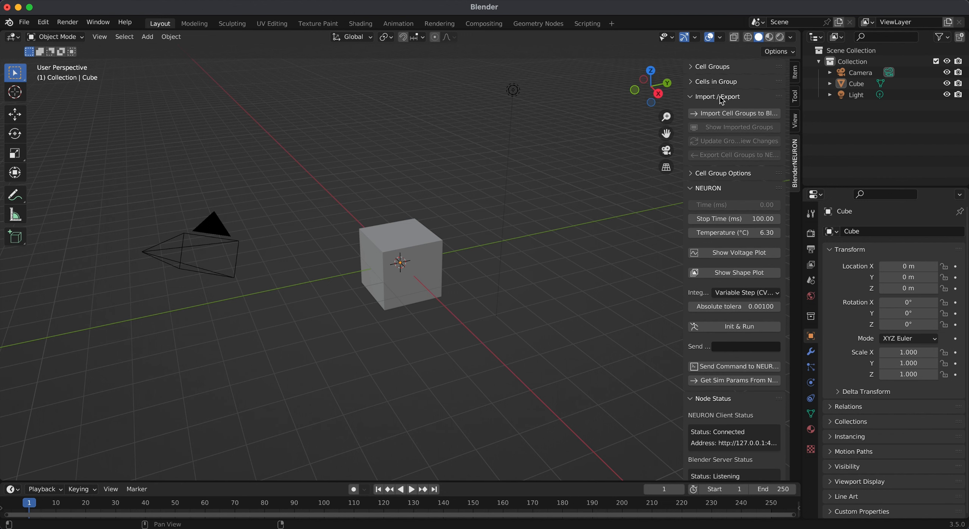
left_click(742, 113)
scroll(500, 208, "up", 4)
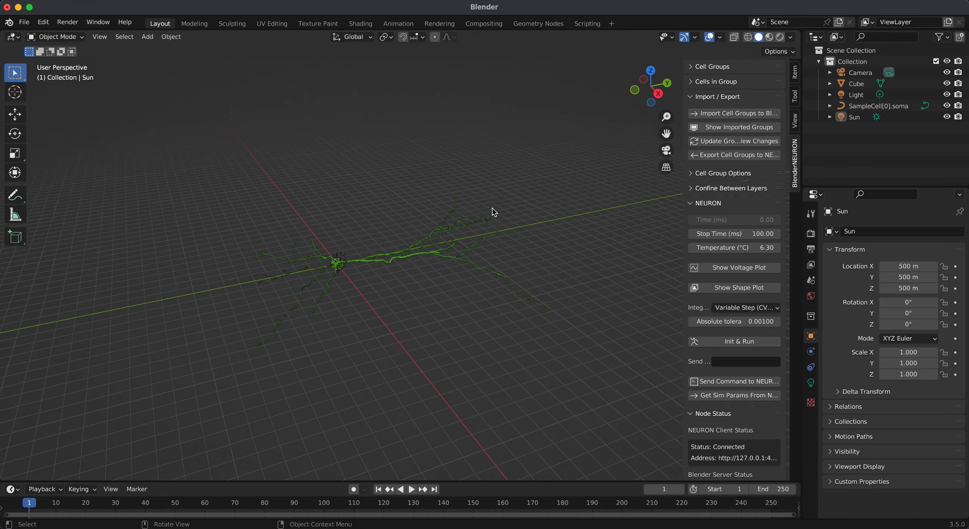